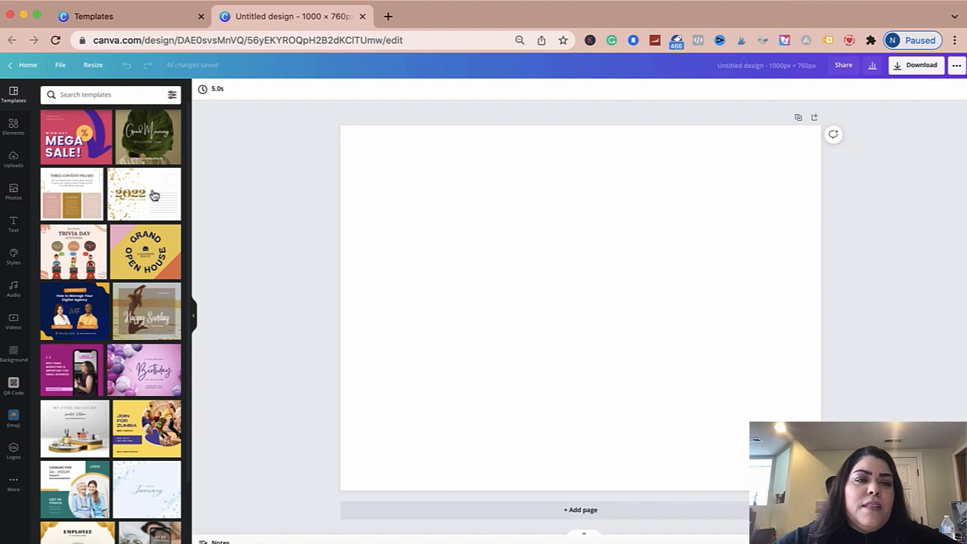
Apply the pink floral anniversary dinner invitation template to the blank design.
scroll(102, 376, down, 3)
scroll(103, 376, down, 8)
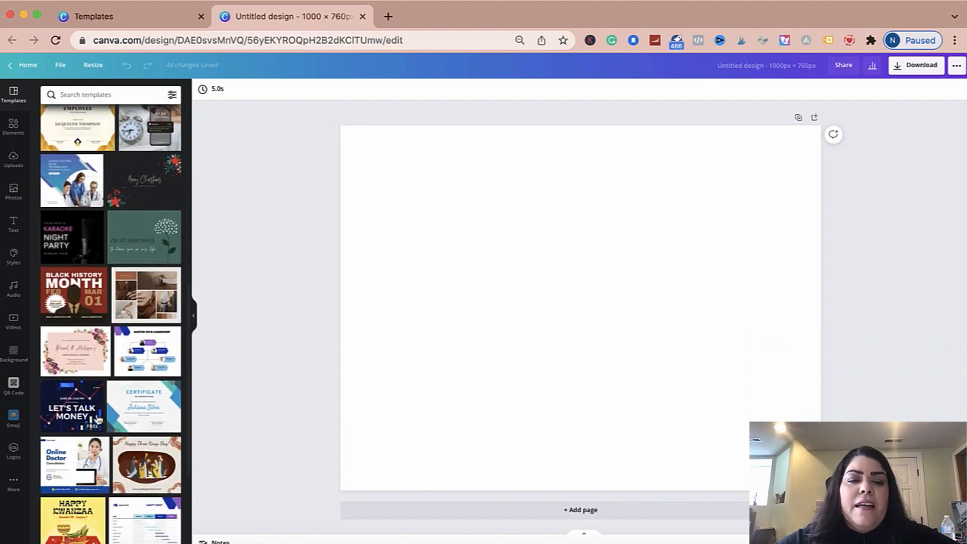
scroll(97, 412, down, 3)
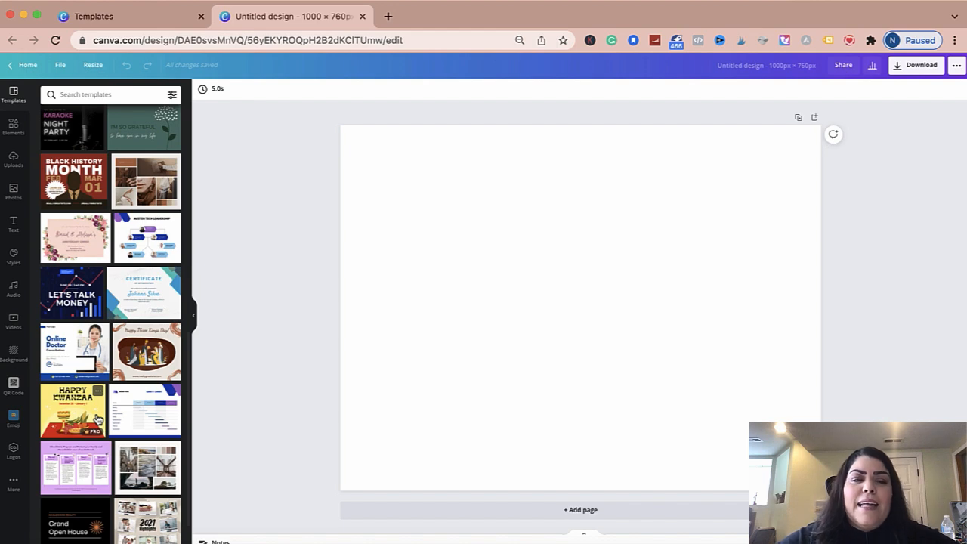
scroll(97, 408, up, 1)
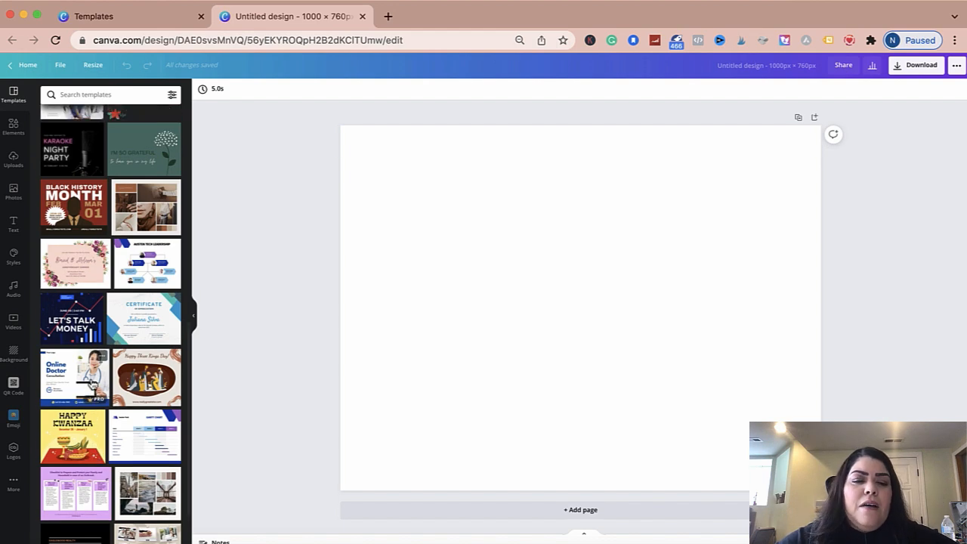
click(70, 272)
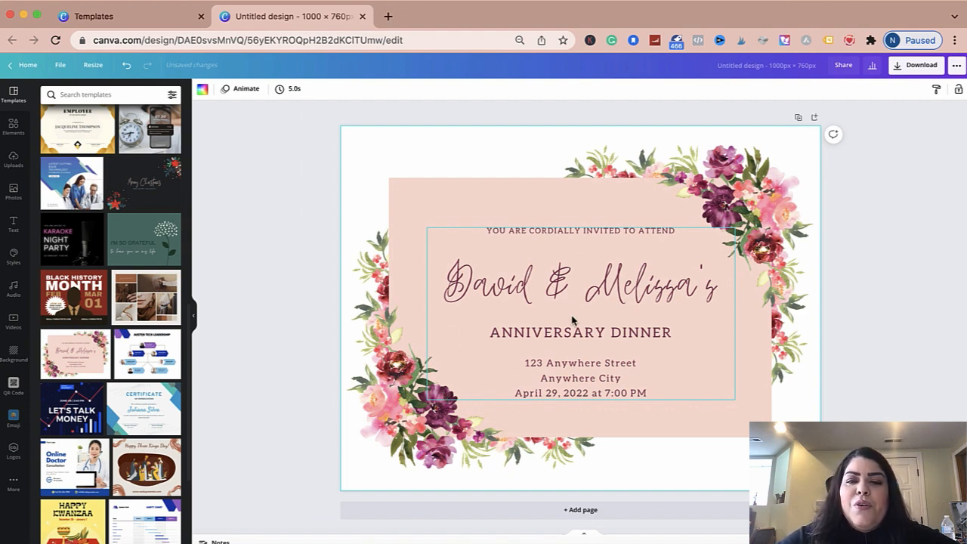
Delete the couple's names and the "You are cordially invited to attend" line from the card.
mouse_move(624, 287)
mouse_down()
mouse_move(626, 323)
mouse_move(626, 297)
mouse_up()
double_click(626, 296)
key(BackSpace)
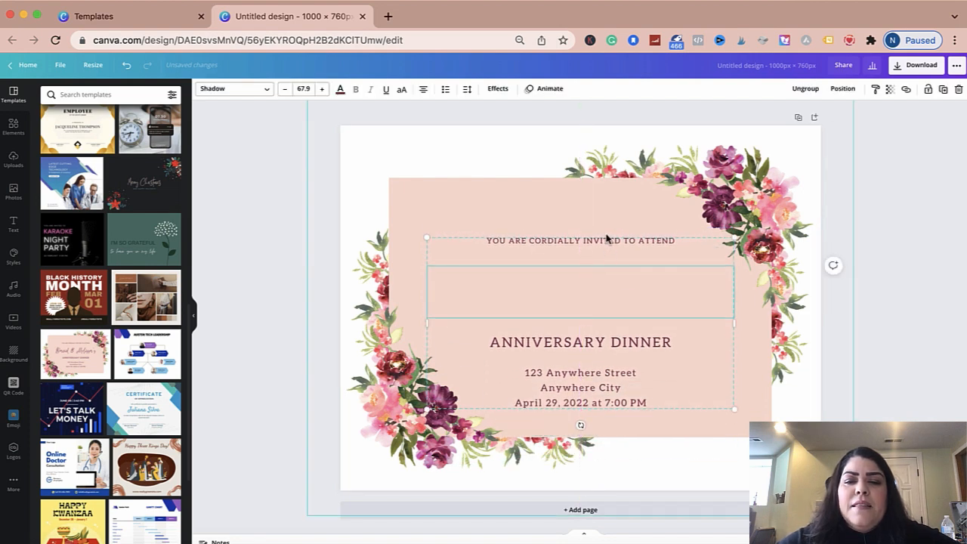
click(607, 239)
click(604, 238)
double_click(593, 240)
key(BackSpace)
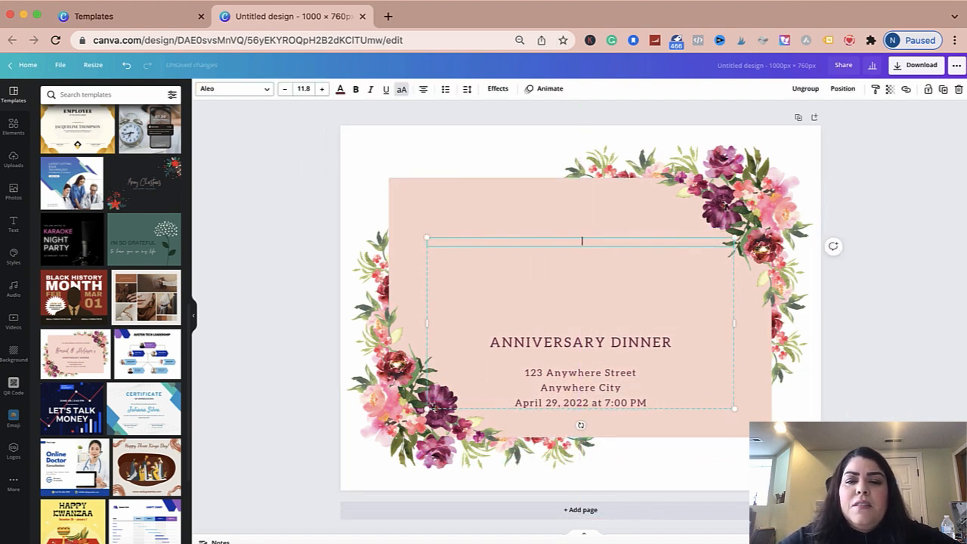
Delete the address, city and date lines below the "Anniversary Dinner" text.
click(567, 391)
triple_click(564, 387)
key(BackSpace)
drag(654, 396, 512, 379)
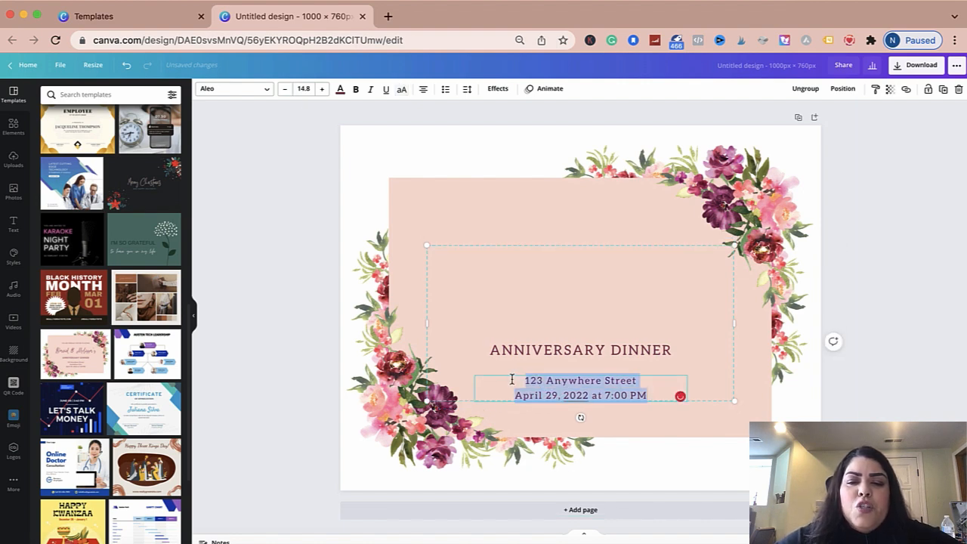
key(BackSpace)
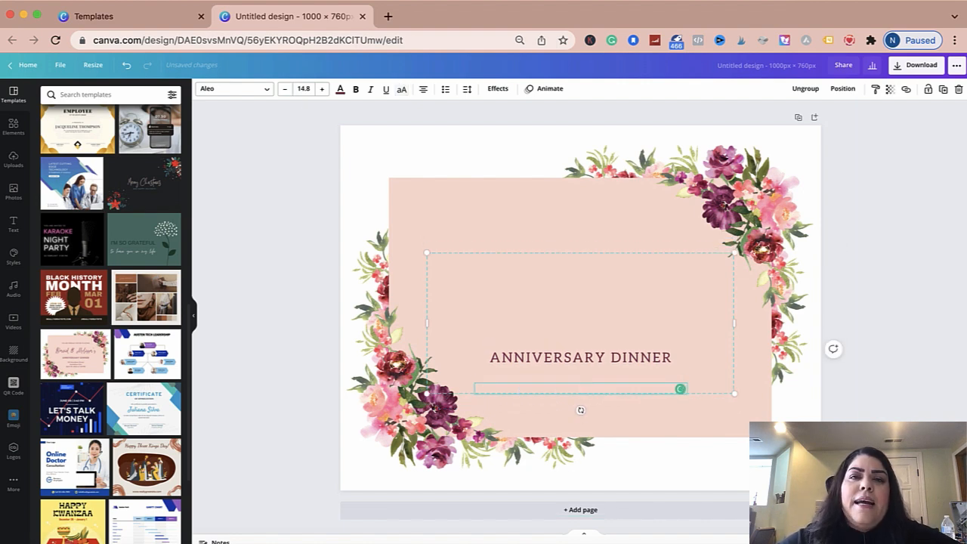
click(392, 139)
click(285, 185)
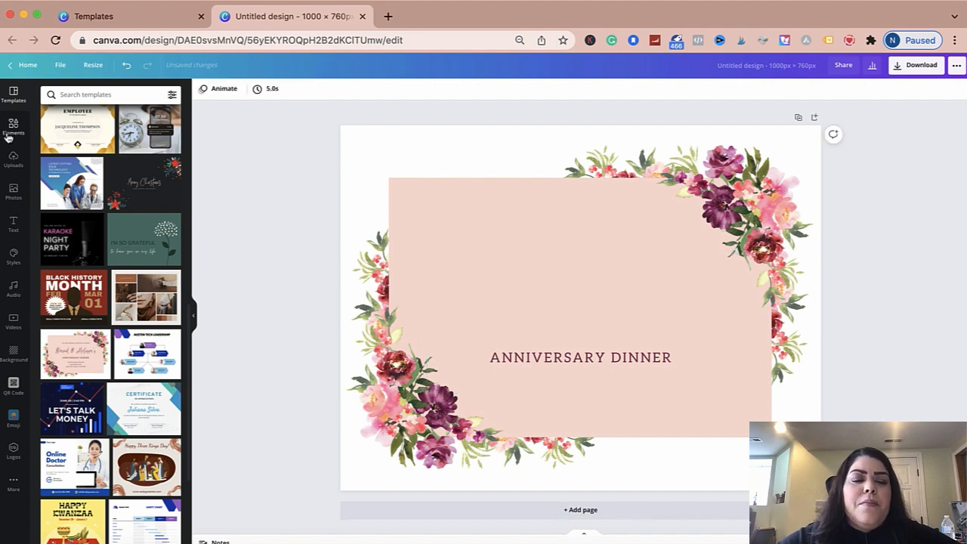
Add the round pink "nb" logo from the uploads and place it at the card's upper-left corner.
click(13, 159)
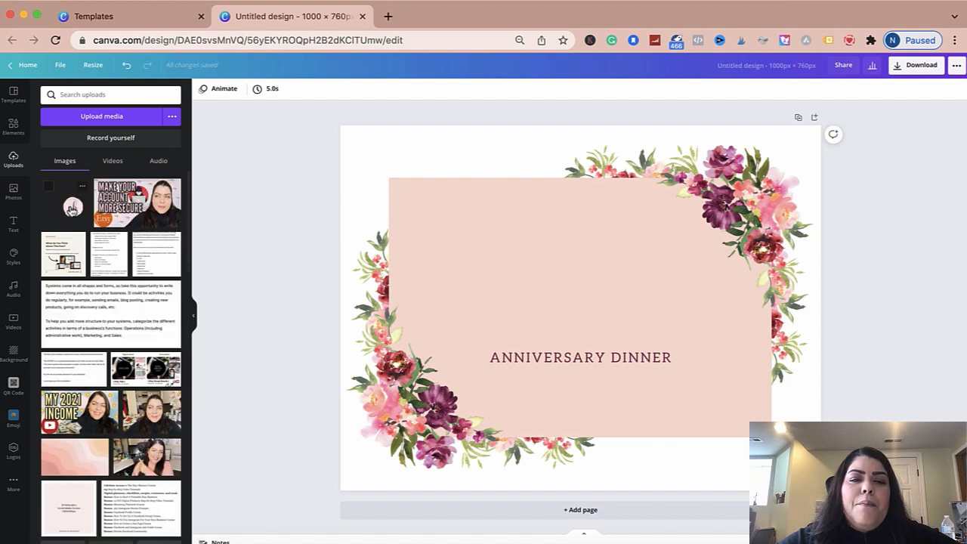
drag(612, 320, 542, 401)
drag(616, 326, 405, 153)
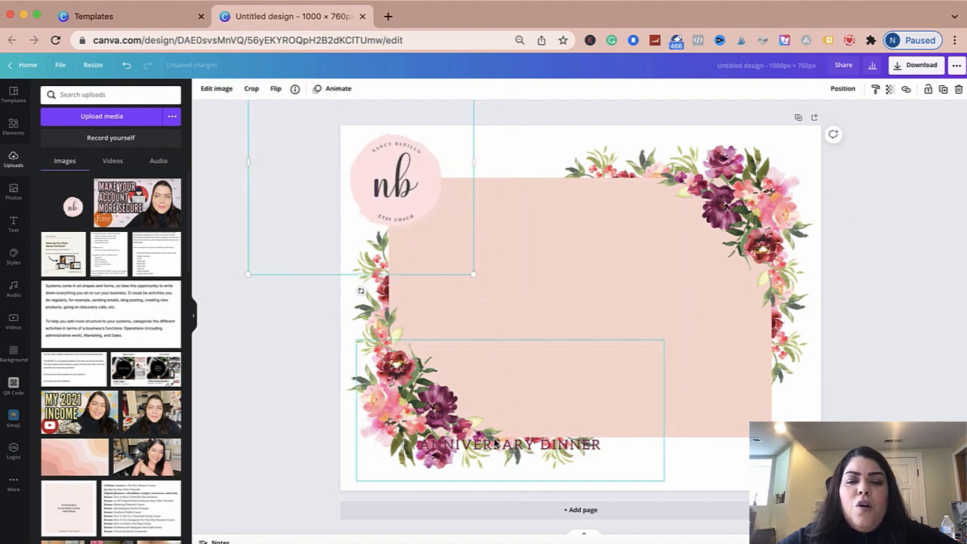
Move the "Anniversary Dinner" text to the middle of the pink rectangle and bring back the template list.
click(505, 435)
drag(504, 436, 572, 305)
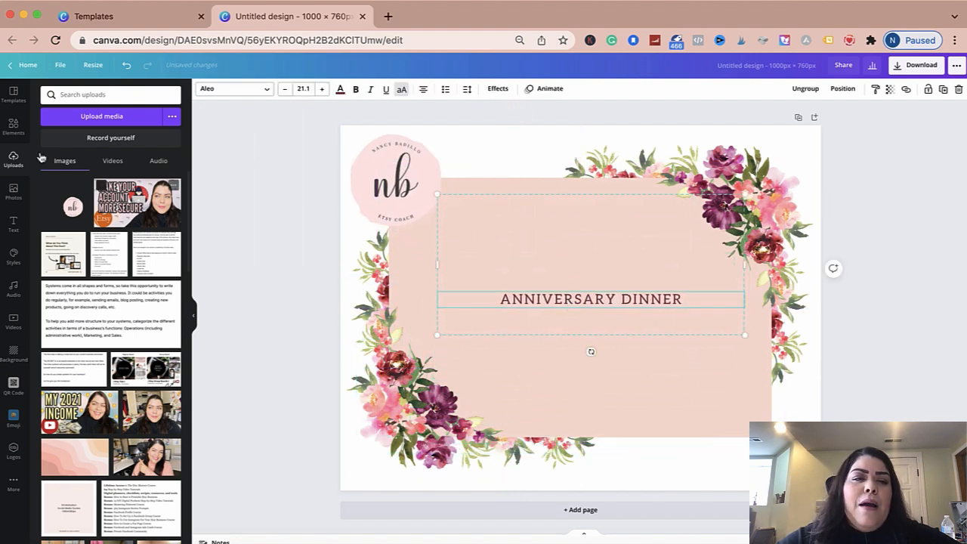
click(13, 94)
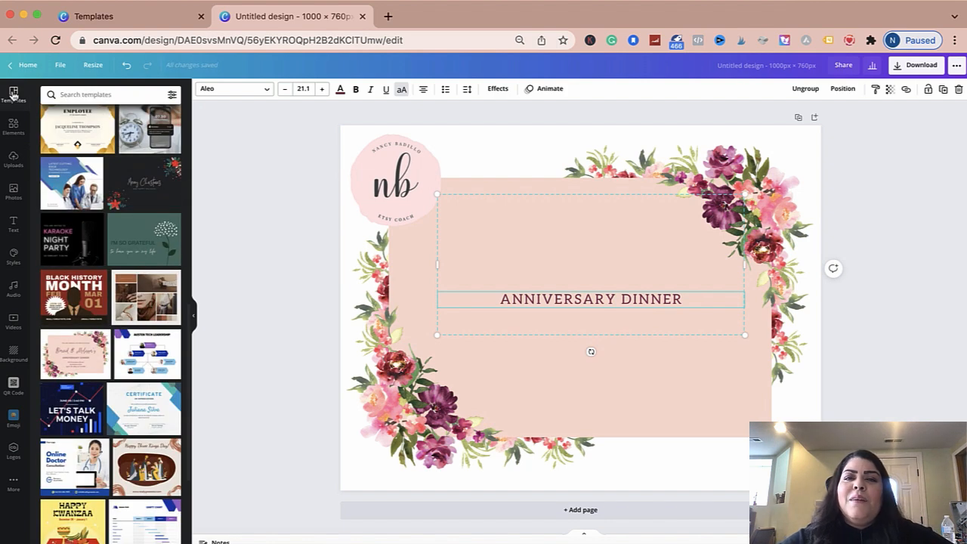
mouse_move(620, 298)
mouse_down()
mouse_move(589, 297)
mouse_move(618, 294)
mouse_move(609, 297)
mouse_up()
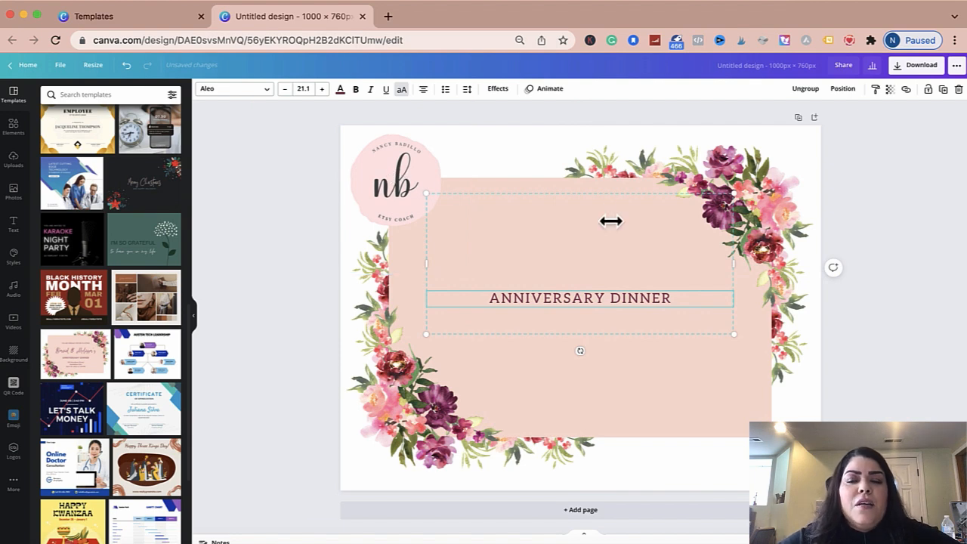
scroll(95, 477, down, 5)
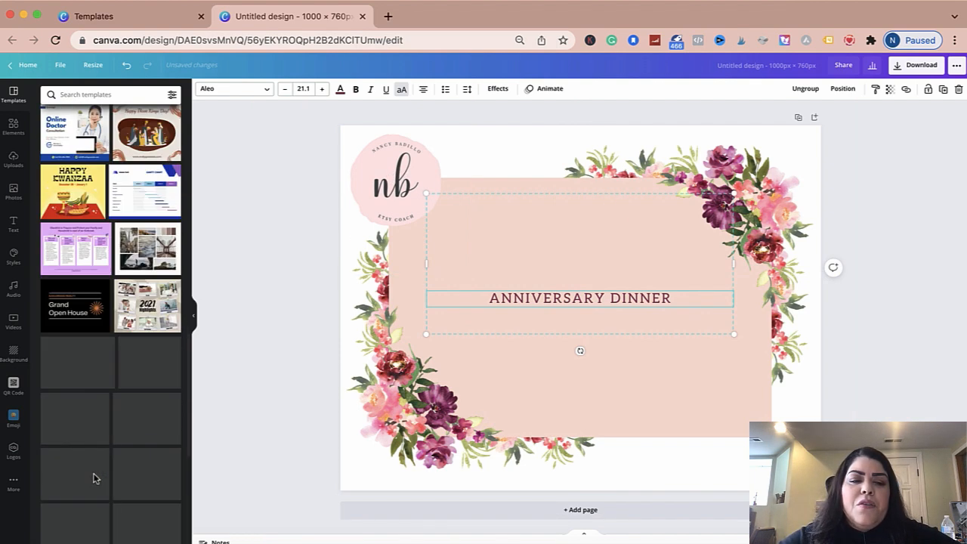
scroll(95, 479, up, 15)
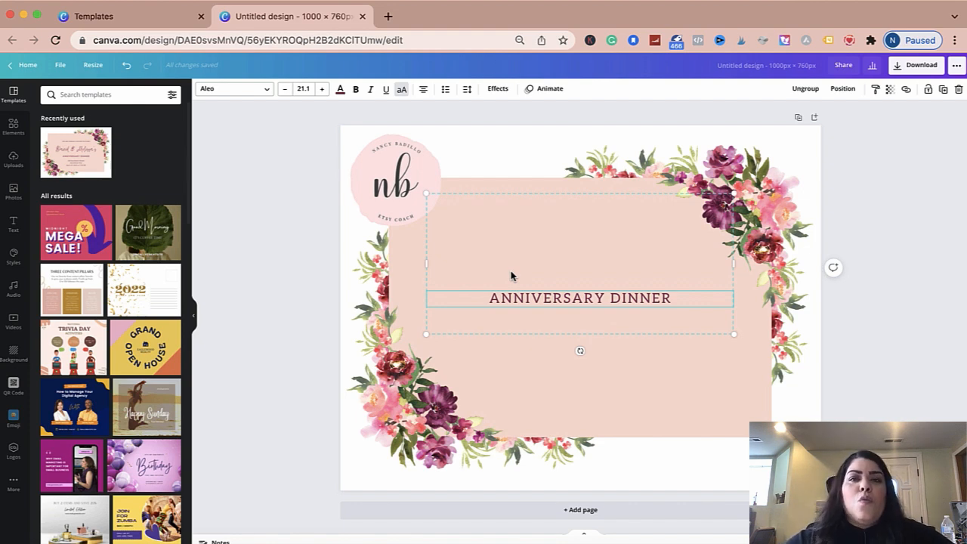
Replace the "Anniversary Dinner" text with "THANK YOU FOR YOUR ORDER," and start a second line.
double_click(549, 296)
text(thankyou for)
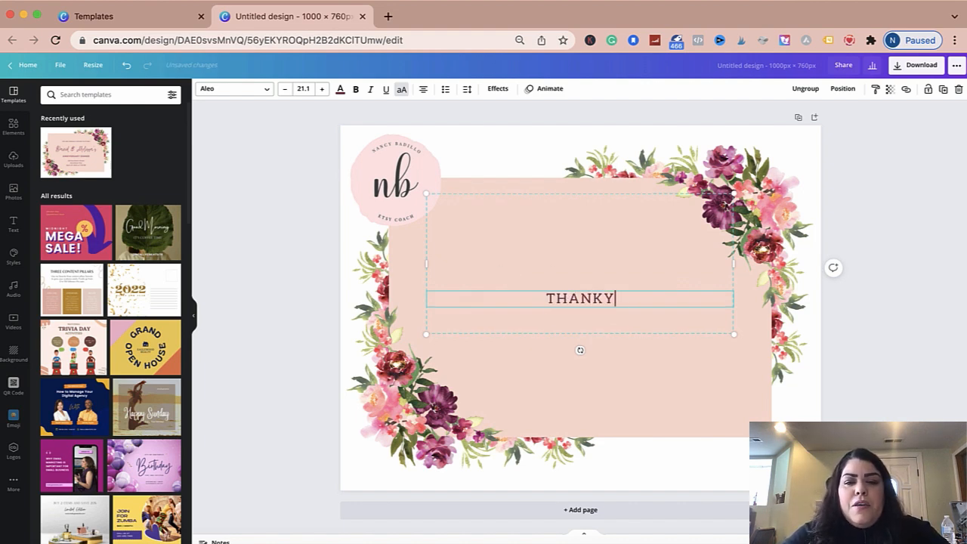
key(BackSpace)
key(BackSpace)
key(BackSpace)
key(BackSpace)
key(BackSpace)
key(BackSpace)
key(BackSpace)
text(you)
key(BackSpace)
key(BackSpace)
key(BackSpace)
text(you for your order)
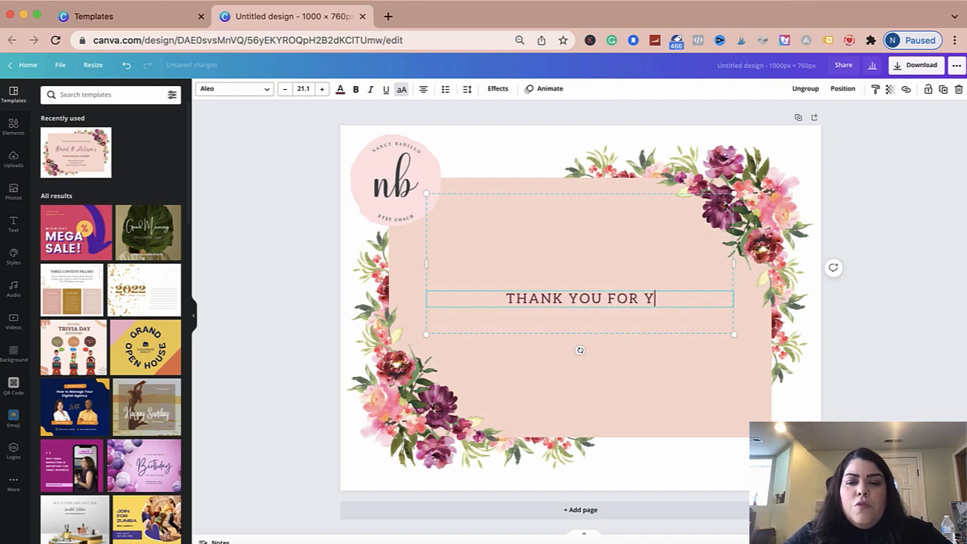
text(,)
key(Return)
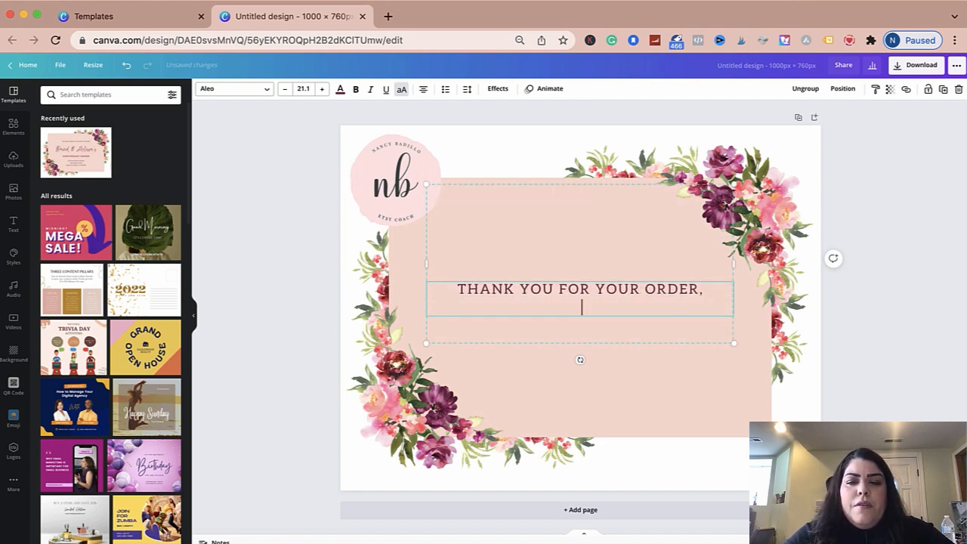
Add "THE PRODUCT HAS BEEN SHIPPED!" as the second line of the message.
text(the proud)
key(BackSpace)
key(BackSpace)
key(BackSpace)
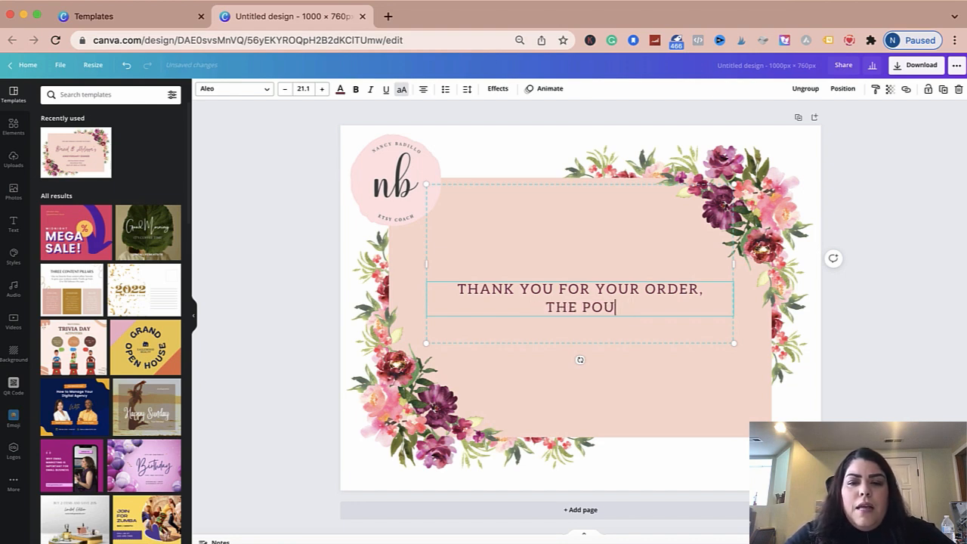
text(oduct has been shi)
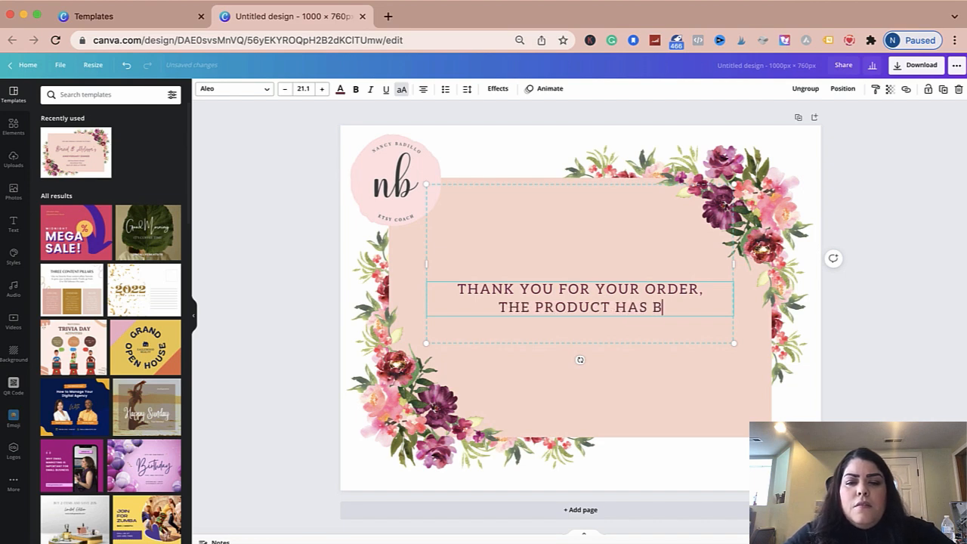
text(pped!)
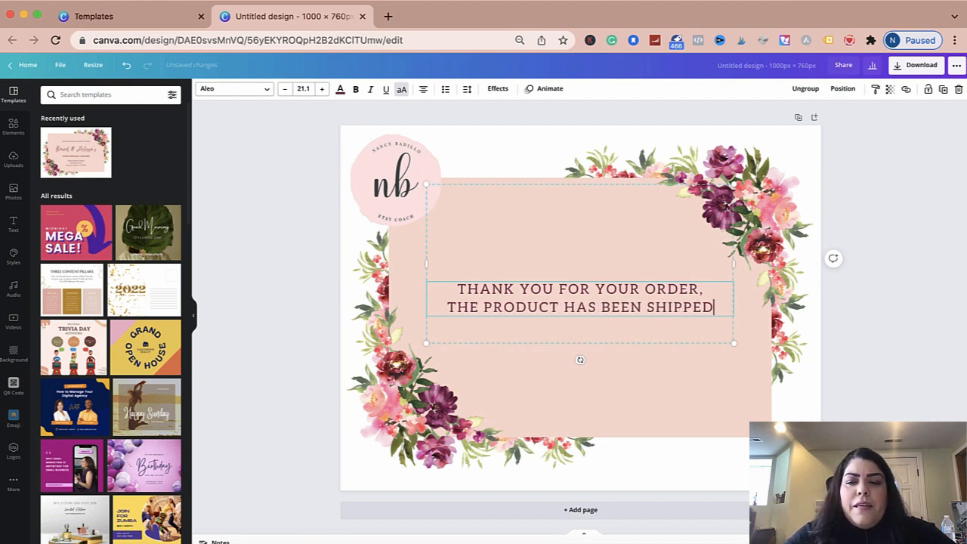
click(559, 484)
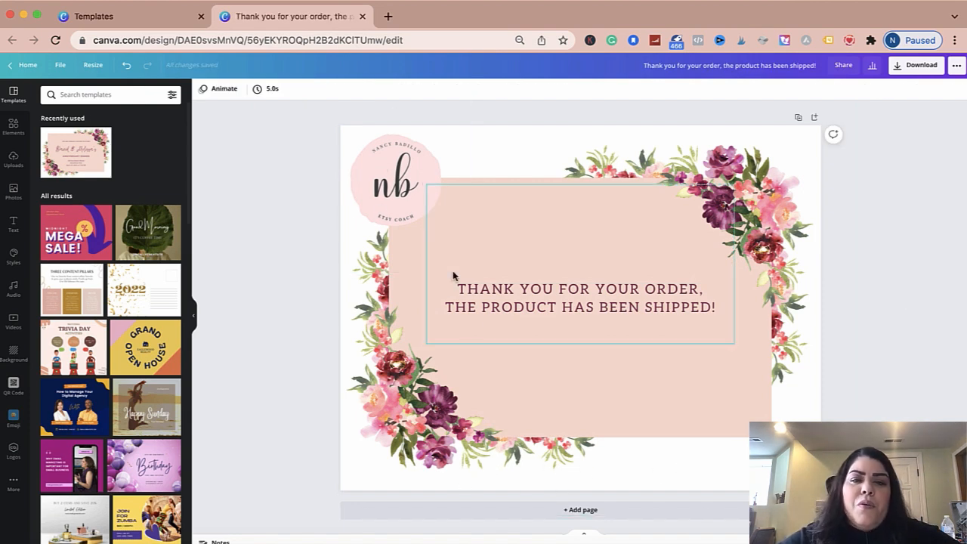
Shift the message slightly down, replace its second line with "YOUR DIGITAL DOWNLOAD IS AVAILABLE NOW!" and close the writing-suggestions popup.
mouse_move(593, 309)
mouse_down()
mouse_move(594, 348)
mouse_move(597, 314)
mouse_up()
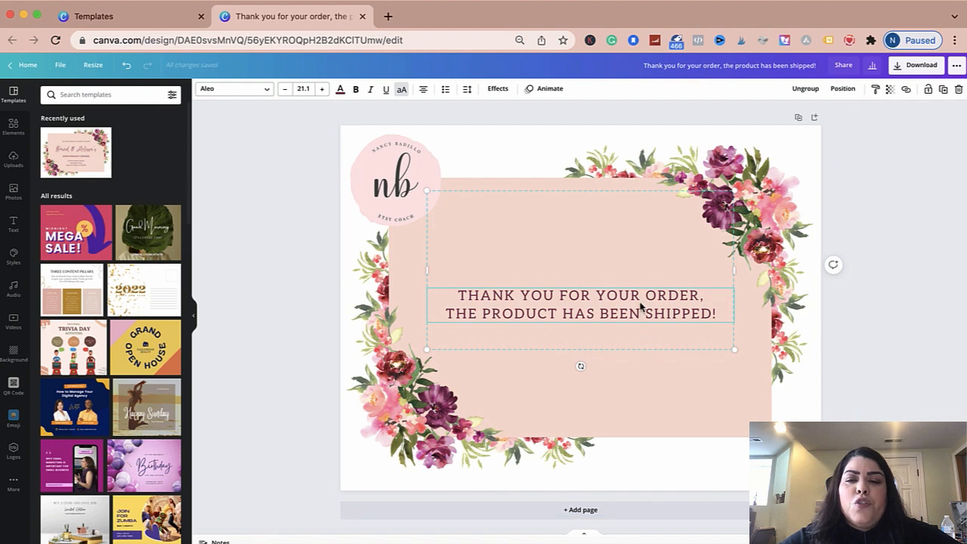
click(718, 314)
drag(716, 314, 443, 315)
text(YUR)
key(BackSpace)
key(BackSpace)
text(OUR DIDI)
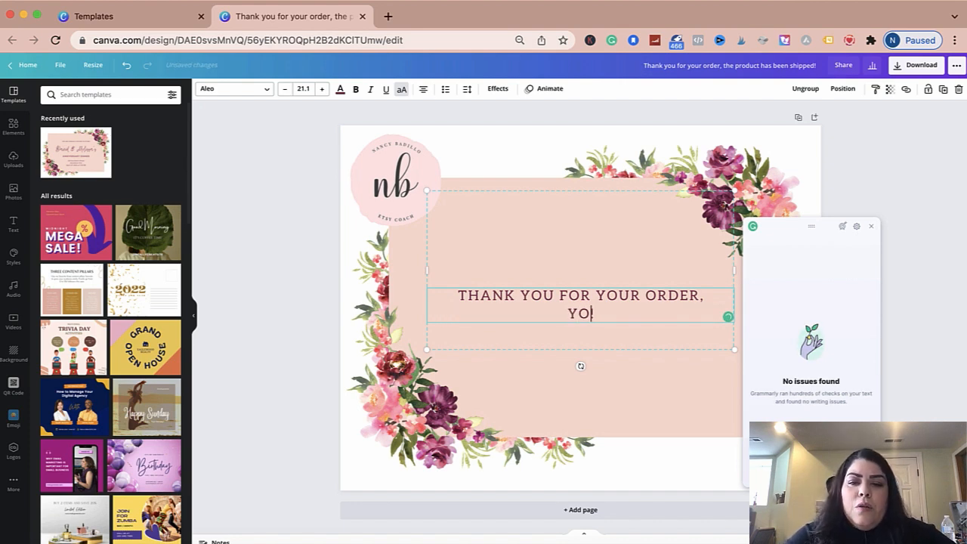
key(BackSpace)
key(BackSpace)
key(BackSpace)
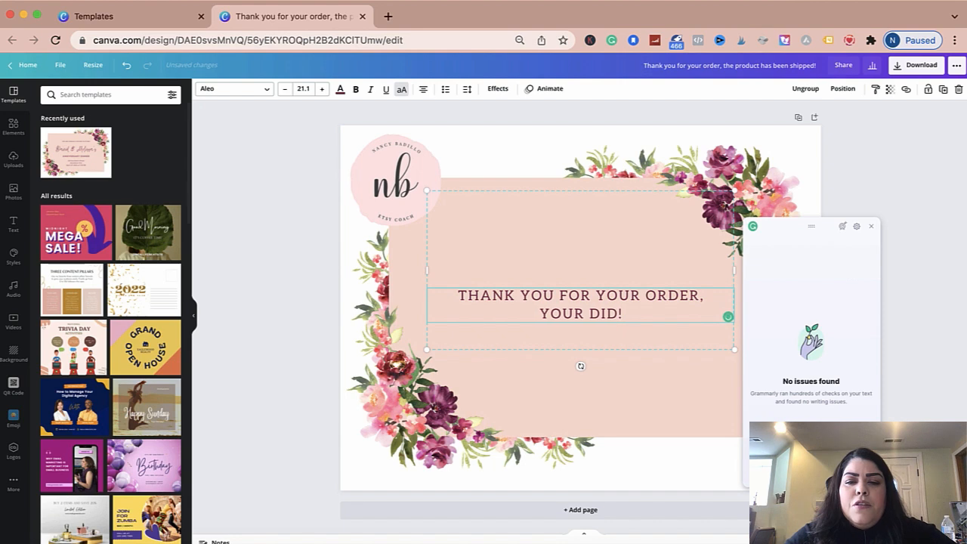
text(IGITAL DOWNL)
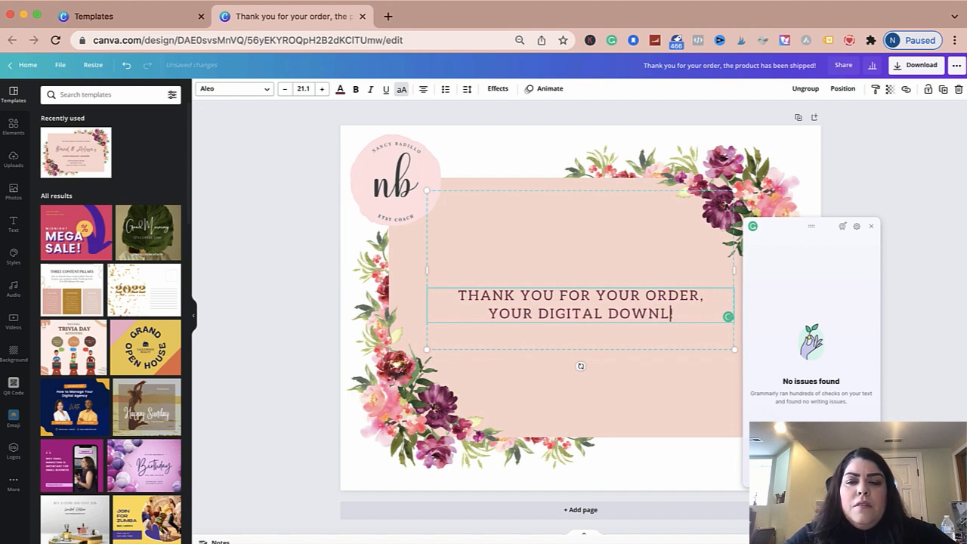
text(OAD )
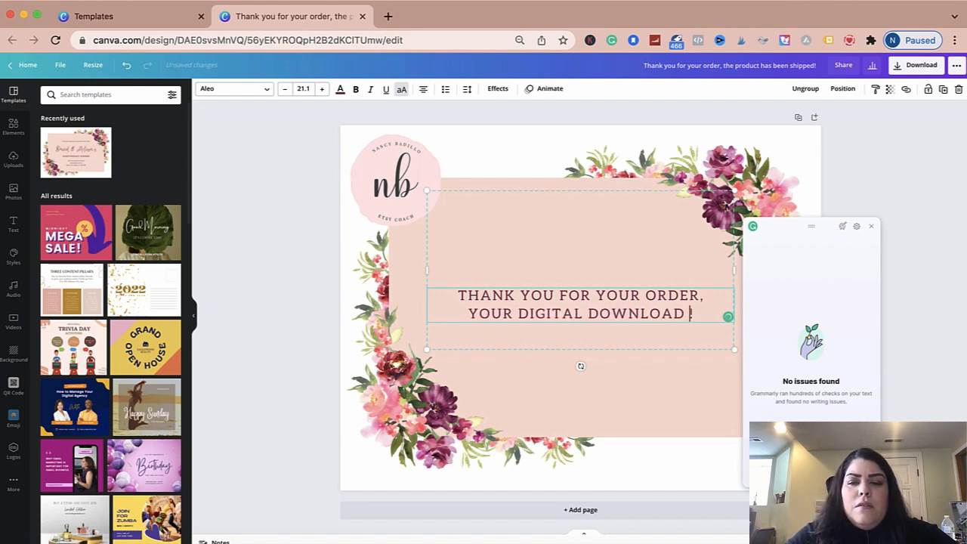
text(IS AVAI)
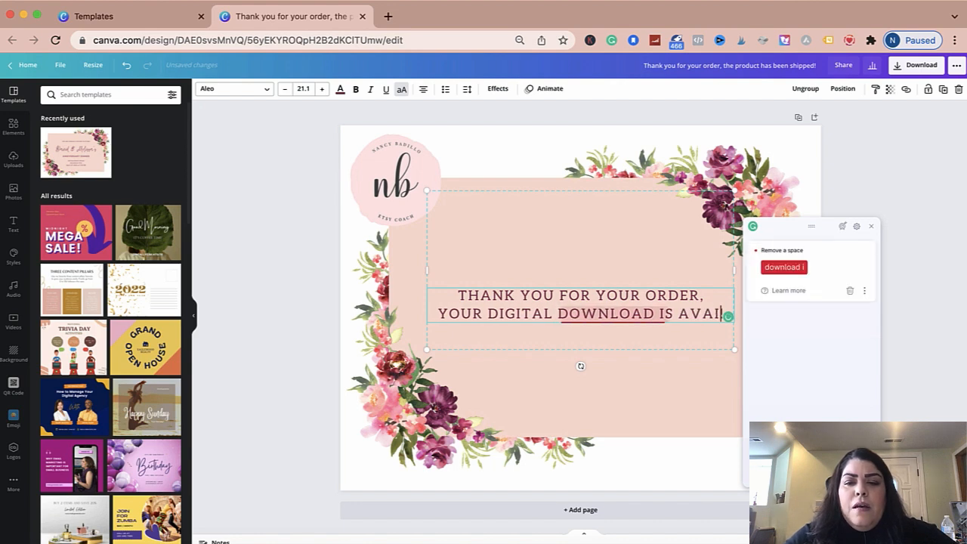
text(LABLE NOW!)
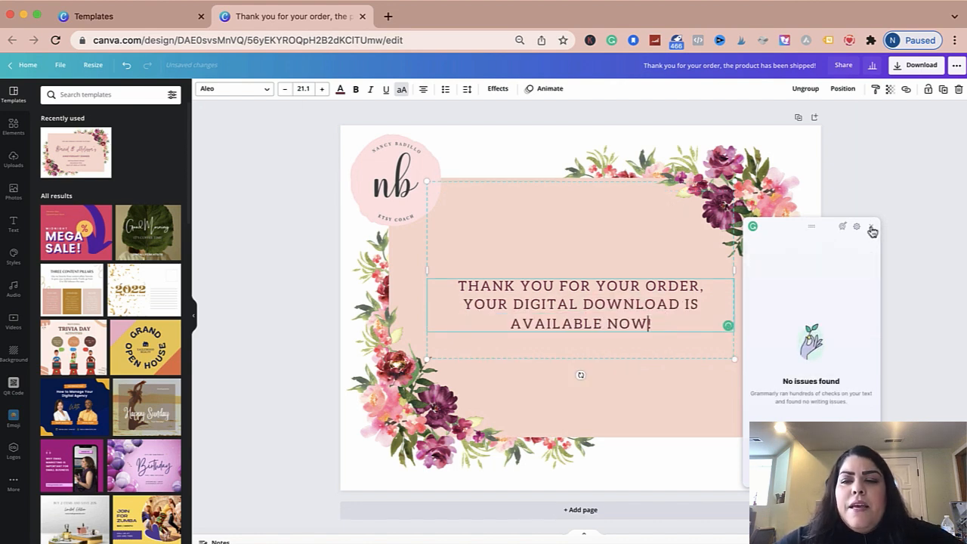
click(873, 230)
Delete and retype the last three letters of "DOWNLOAD" in the message, and deselect the text.
click(680, 305)
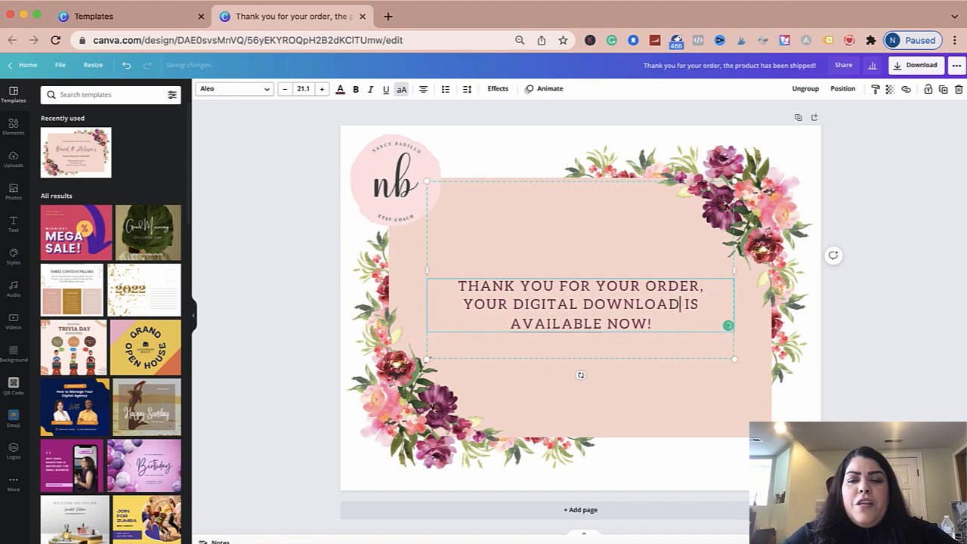
key(BackSpace)
key(BackSpace)
key(BackSpace)
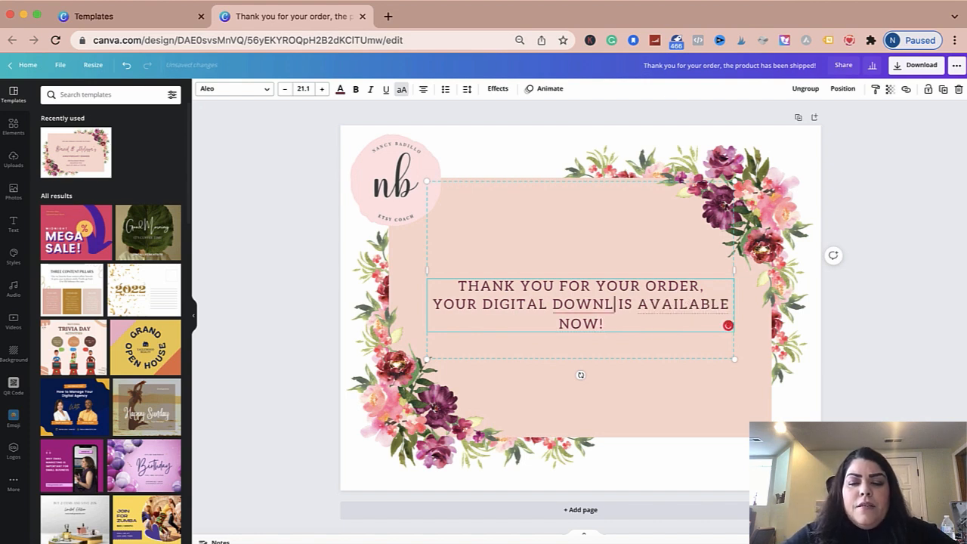
text(OAD)
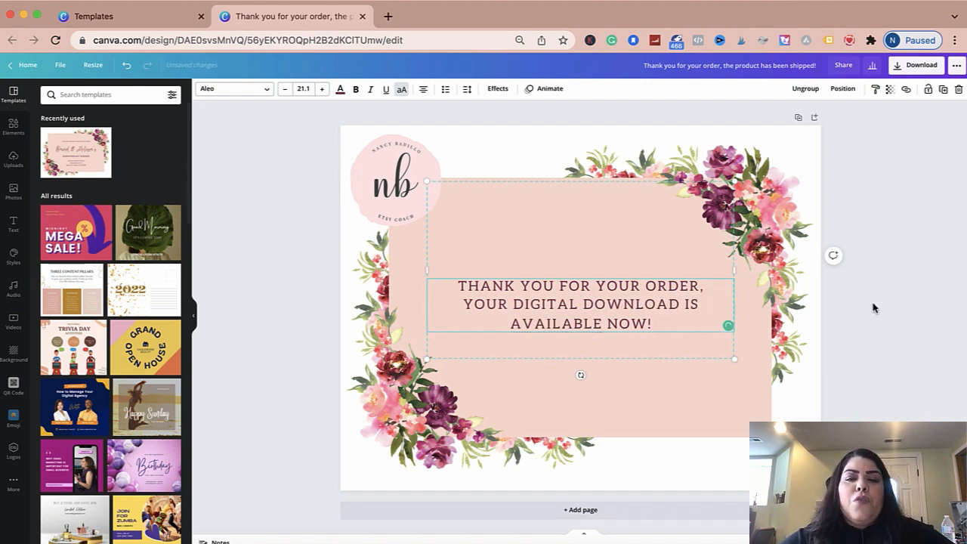
click(704, 367)
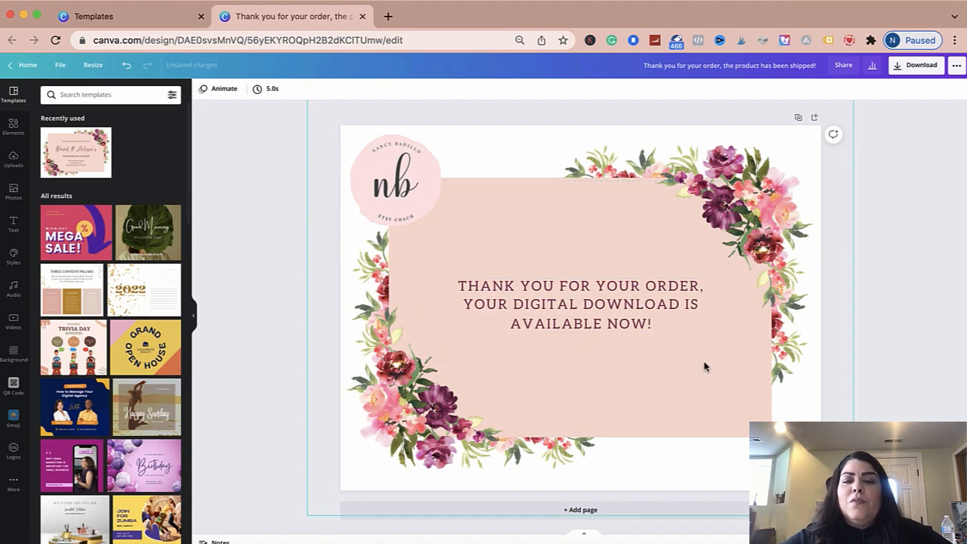
Replace the second sentence of the message, after "THANK YOU FOR YOUR ORDER," with "LET US KNOW HOW WE DID?".
click(660, 329)
drag(651, 323, 454, 282)
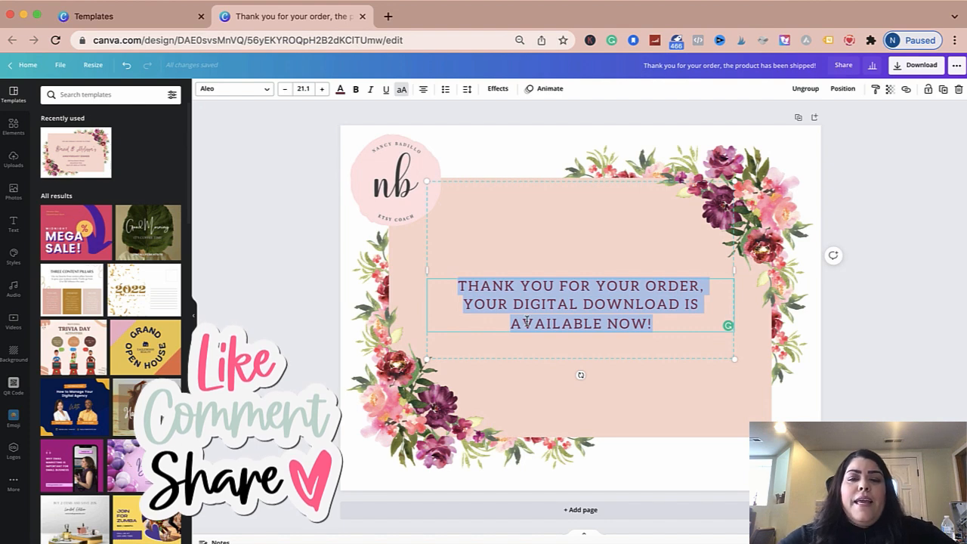
drag(655, 325, 463, 301)
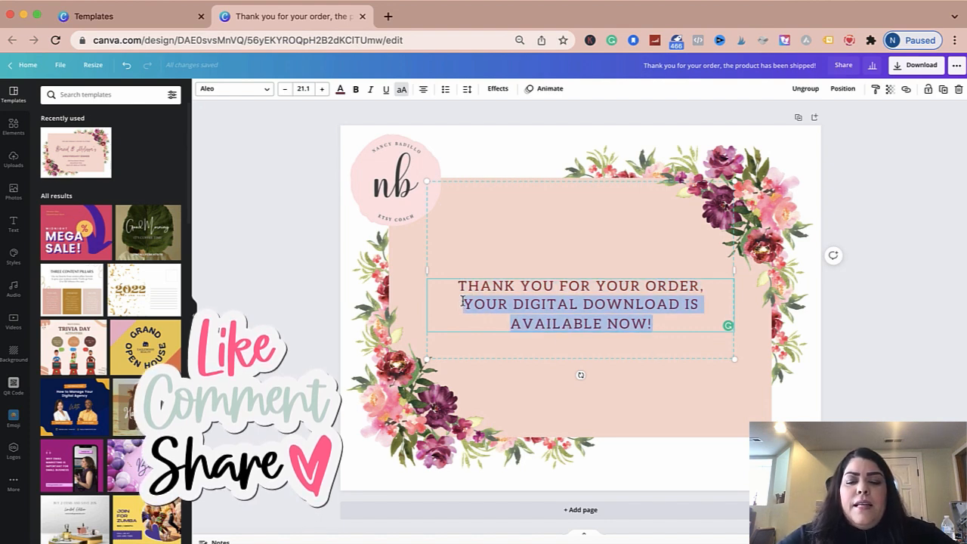
text(LET)
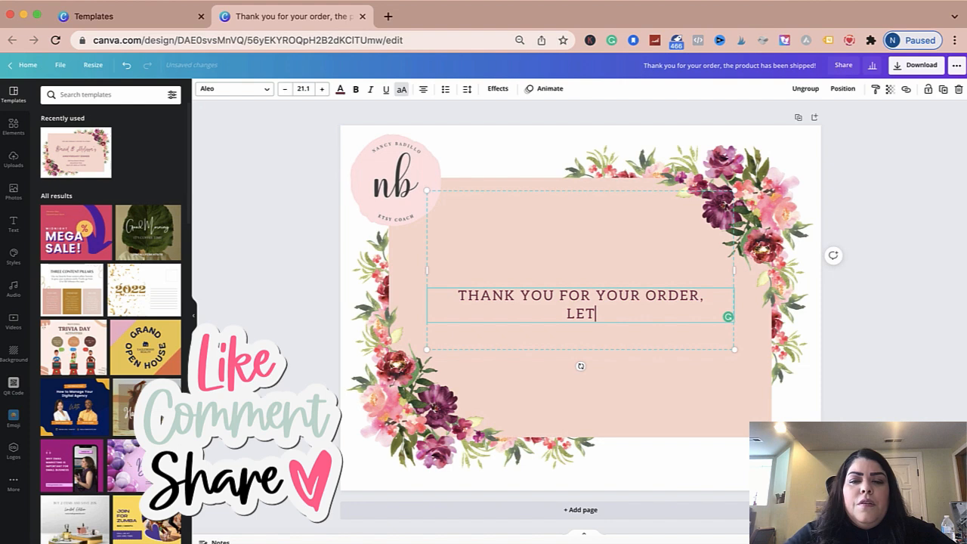
text( US KNOW HOW WE DDI?)
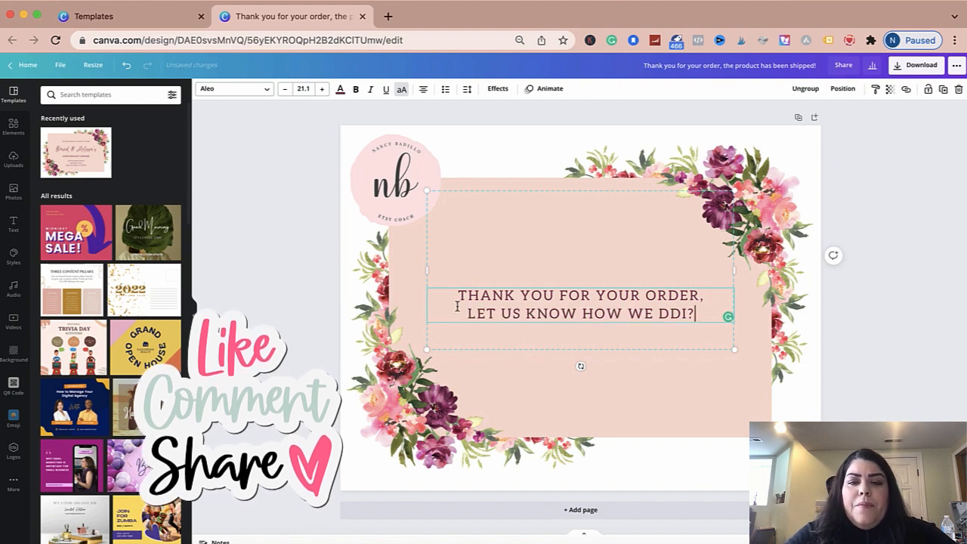
key(BackSpace)
key(BackSpace)
key(BackSpace)
text(ID?)
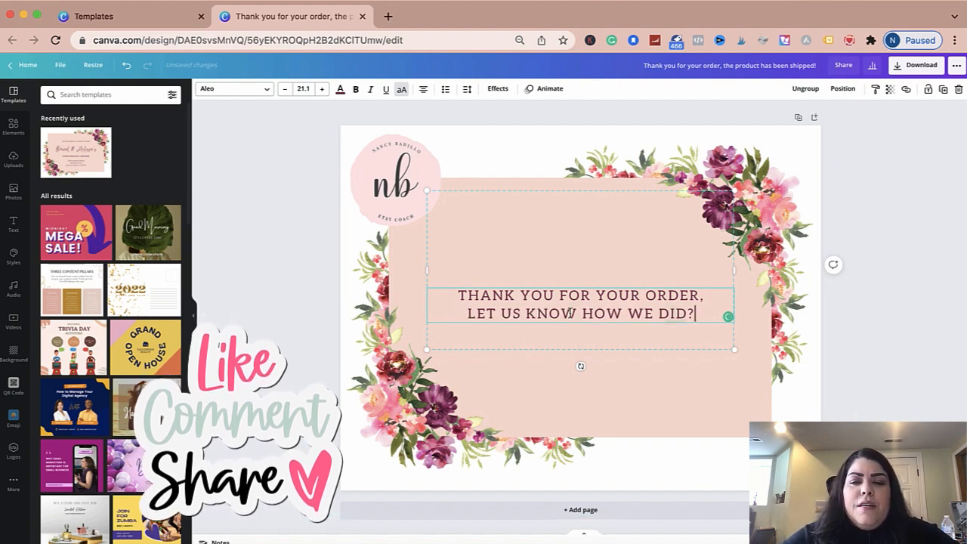
key(BackSpace)
key(BackSpace)
key(BackSpace)
key(BackSpace)
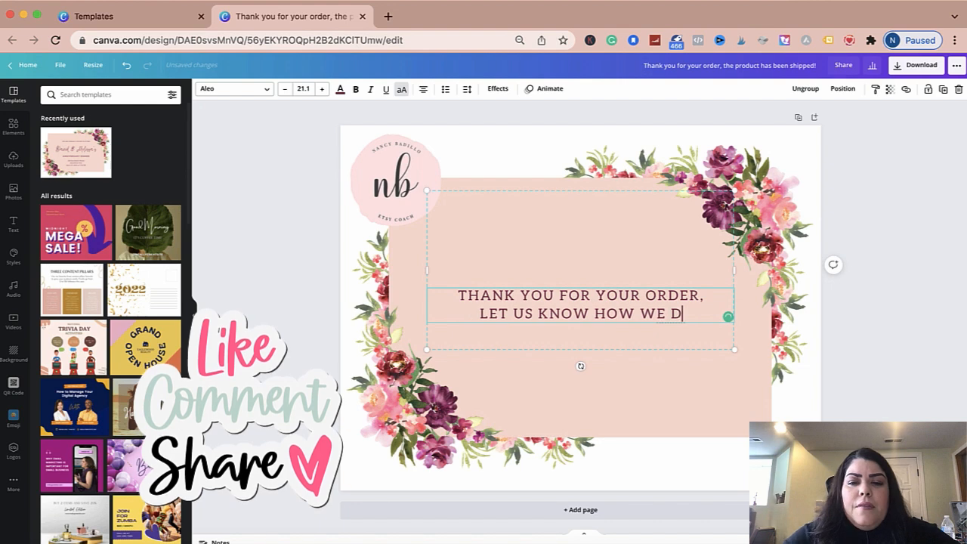
text(ID?)
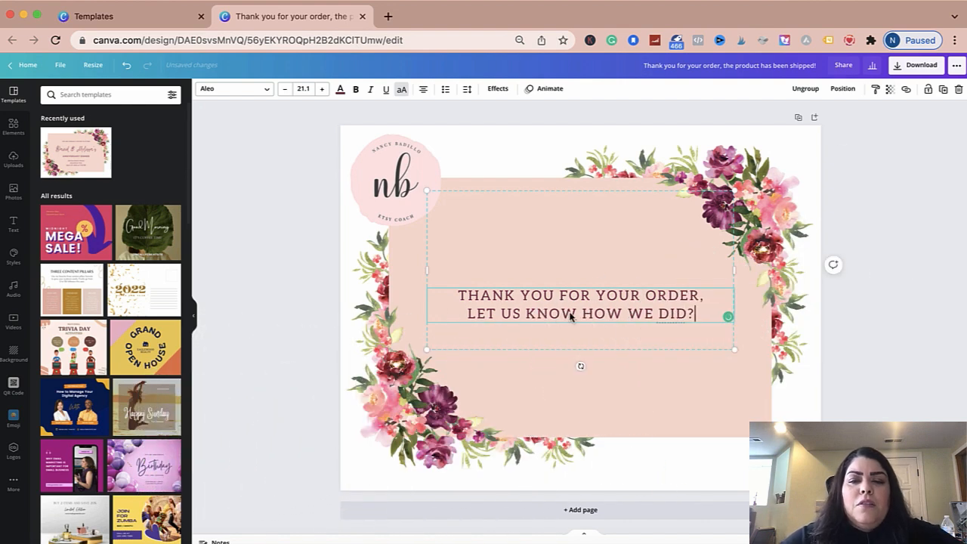
Add the recently used five-star graphic, place it centred just below the message and deselect it.
click(13, 127)
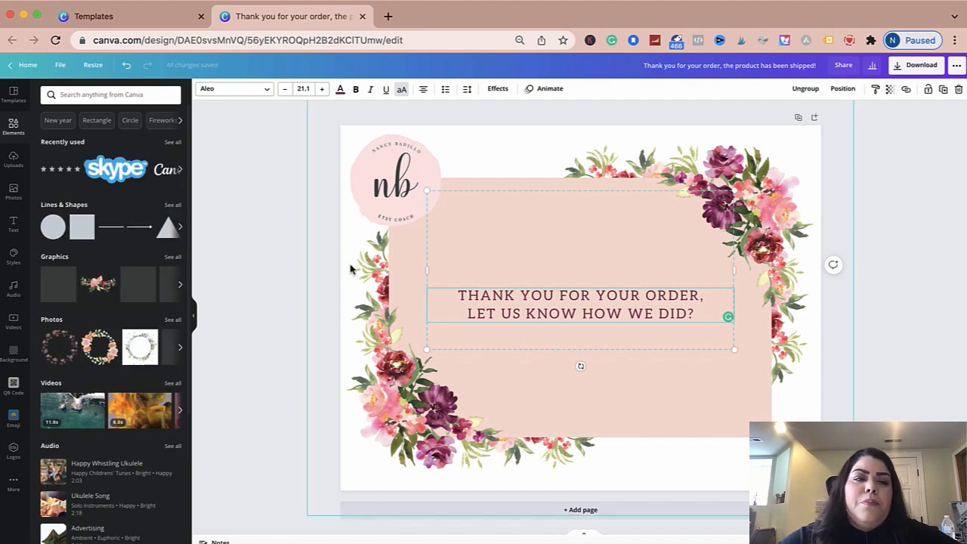
click(55, 173)
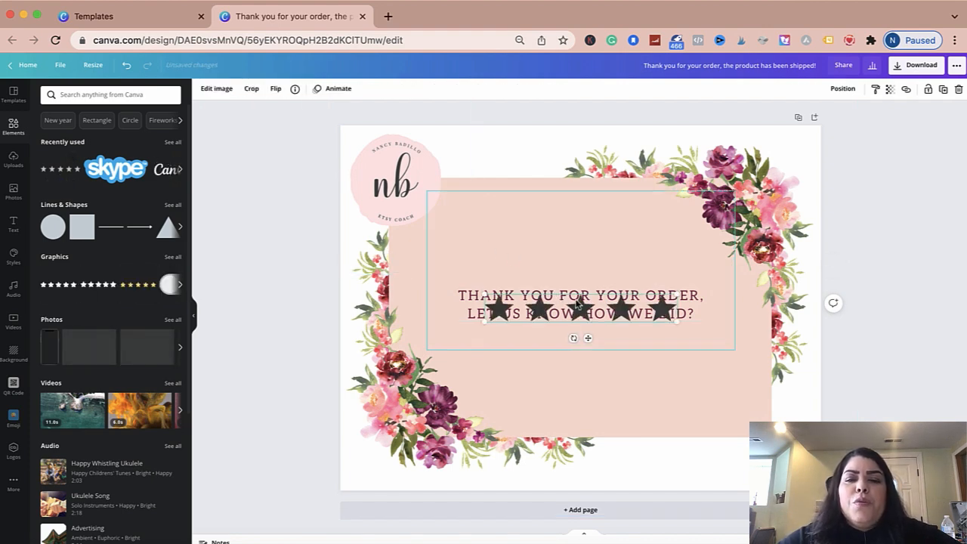
drag(576, 302, 577, 346)
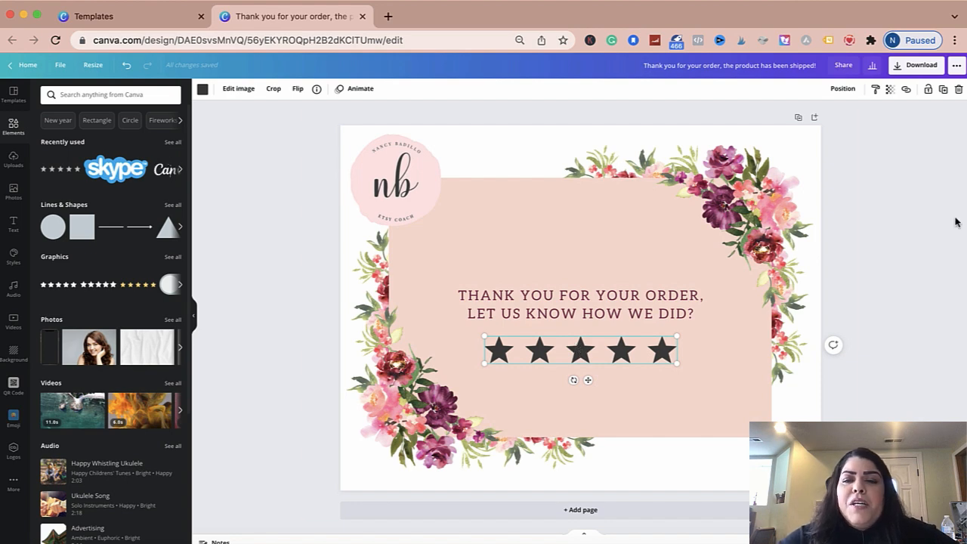
click(922, 240)
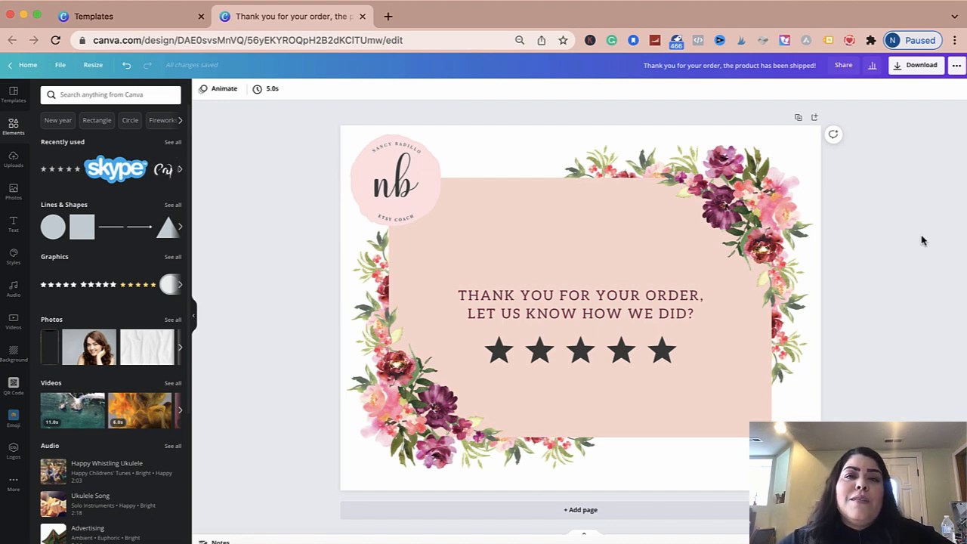
Download the finished design as a PNG at its 1000 x 760 px size.
click(912, 66)
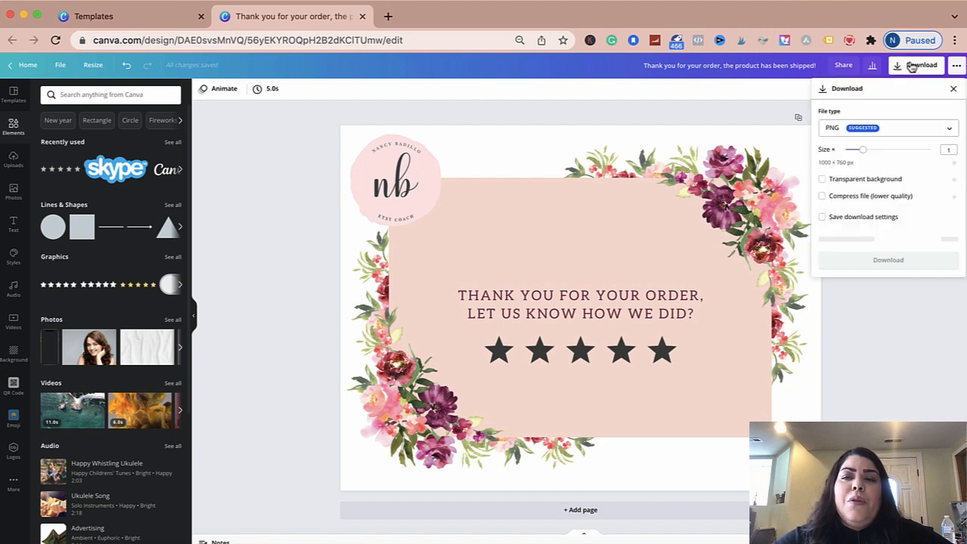
click(925, 130)
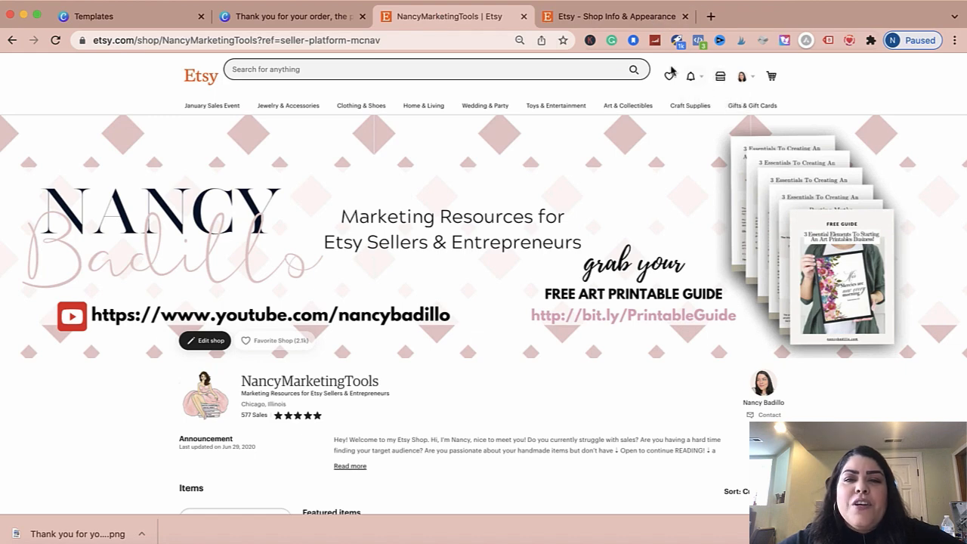
Switch to the Etsy shop's Info & Appearance settings and choose the downloaded thank-you PNG as the Order Receipt Banner.
click(625, 25)
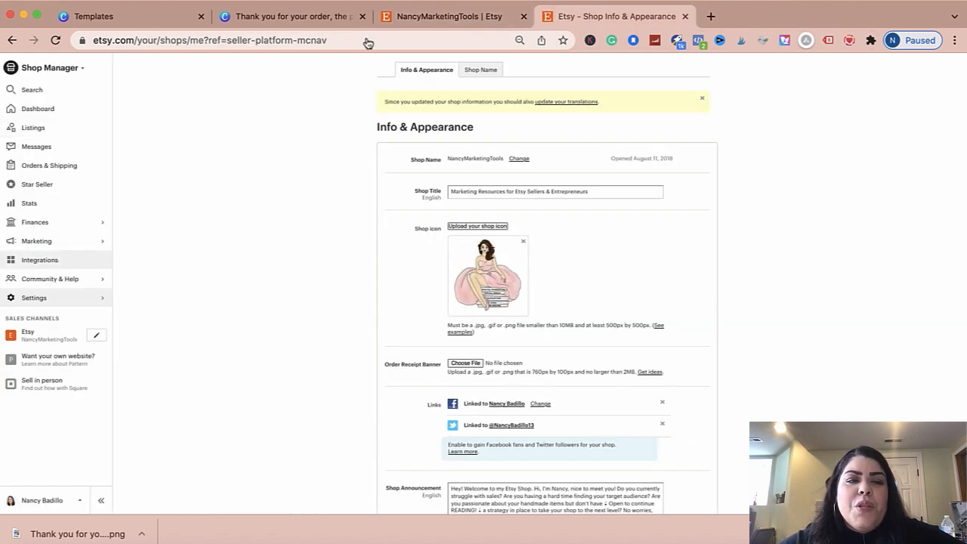
click(51, 301)
click(43, 112)
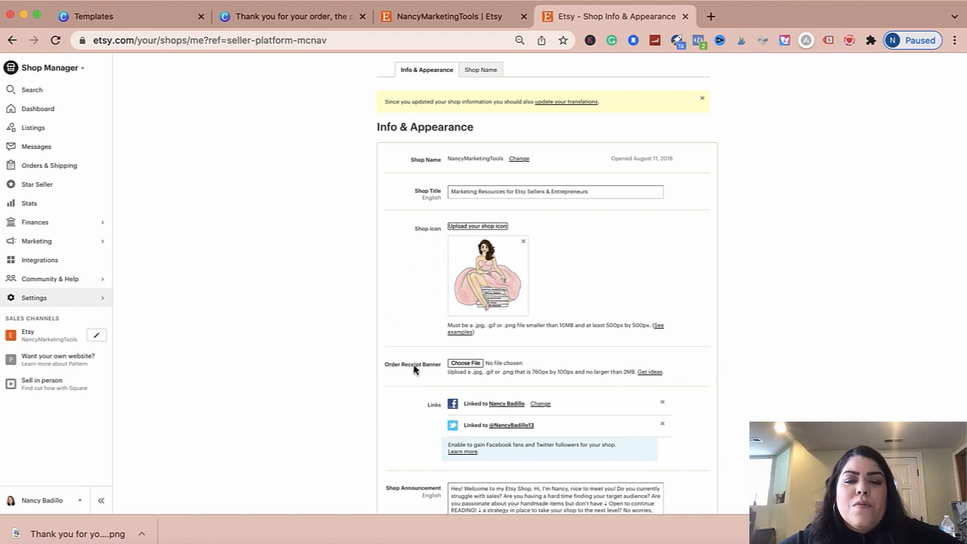
click(466, 364)
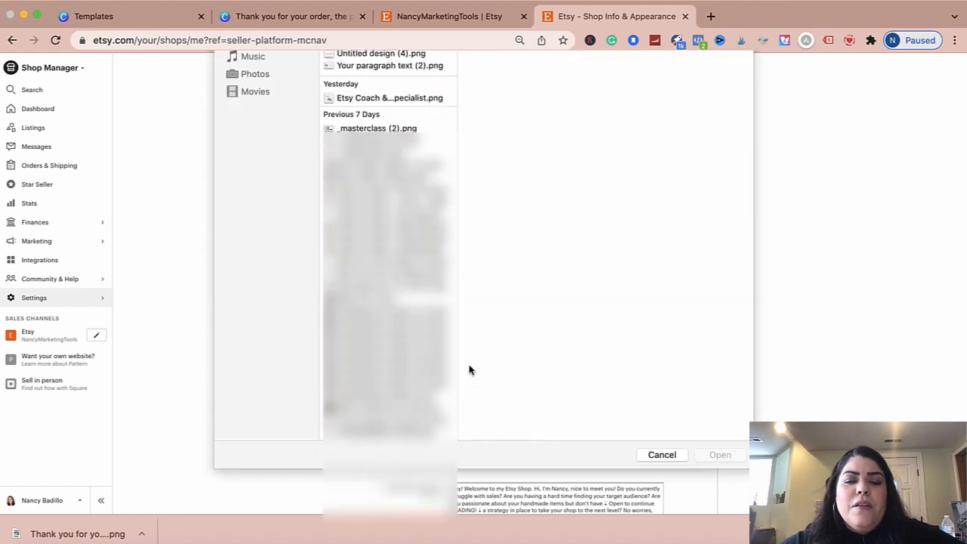
click(389, 125)
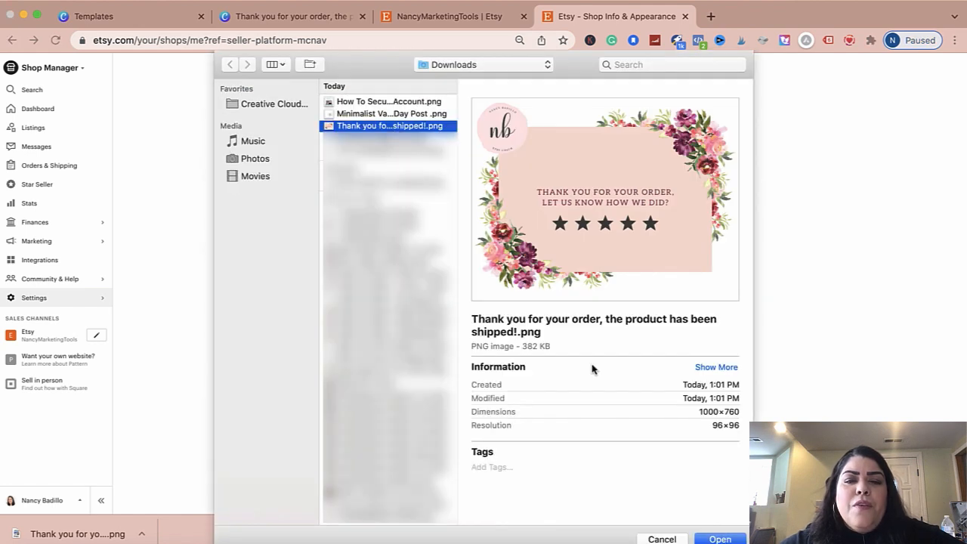
click(720, 539)
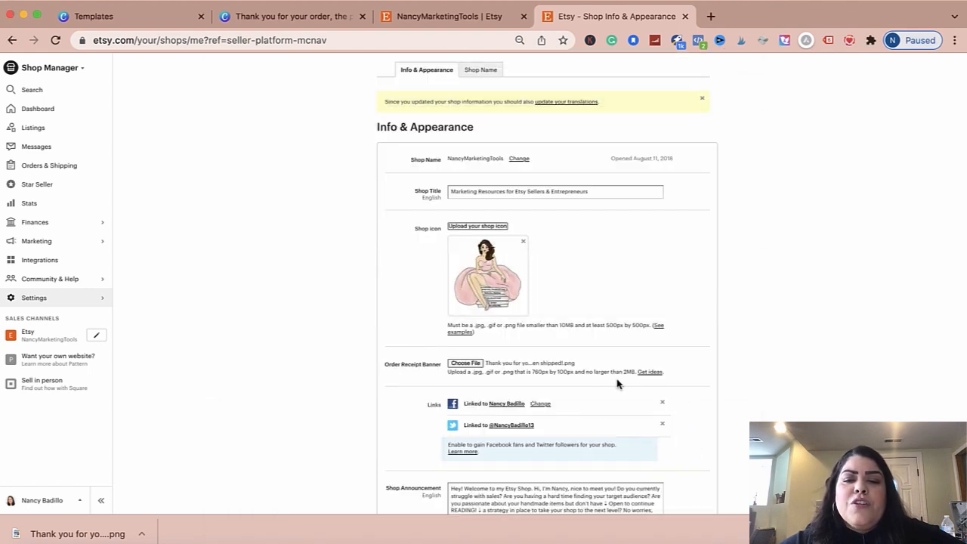
Save the shop's Info & Appearance changes and return to the Order Receipt Banner setting.
scroll(360, 472, down, 5)
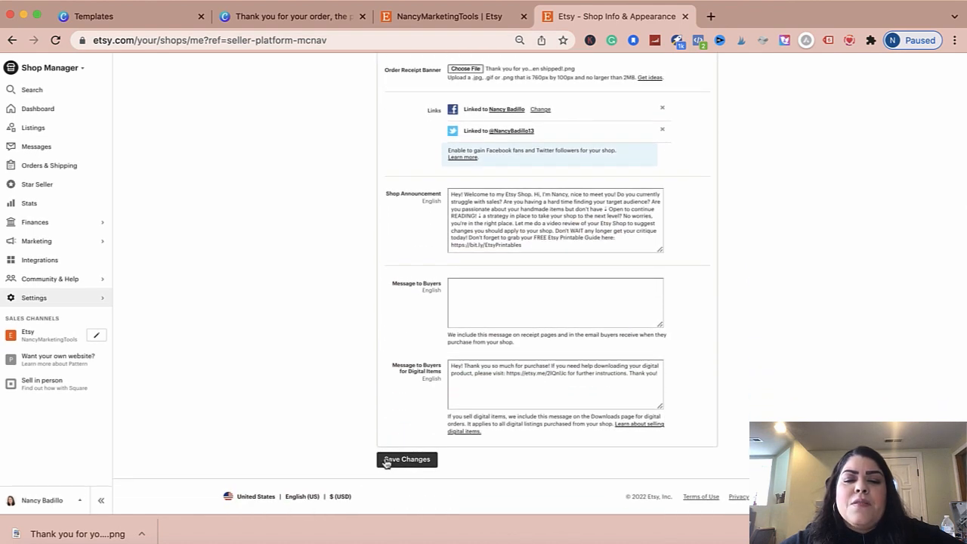
click(406, 461)
scroll(393, 360, up, 4)
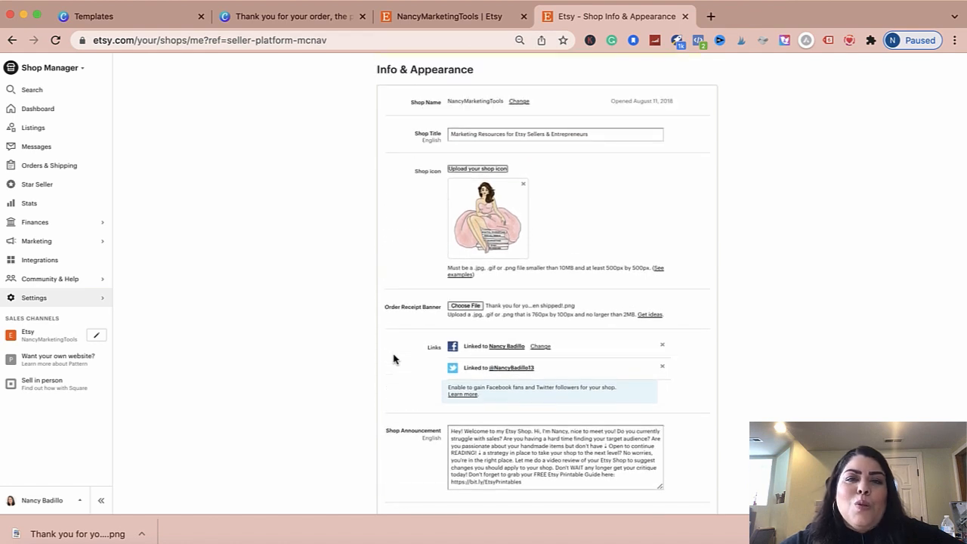